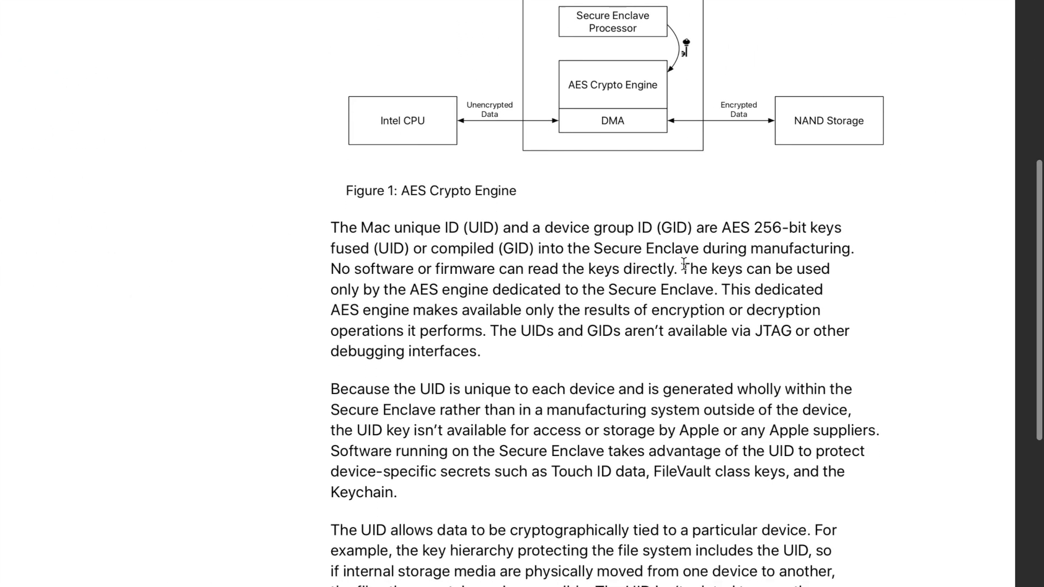
scroll(685, 262, down, 1)
scroll(684, 262, down, 2)
scroll(684, 261, down, 2)
scroll(684, 263, down, 2)
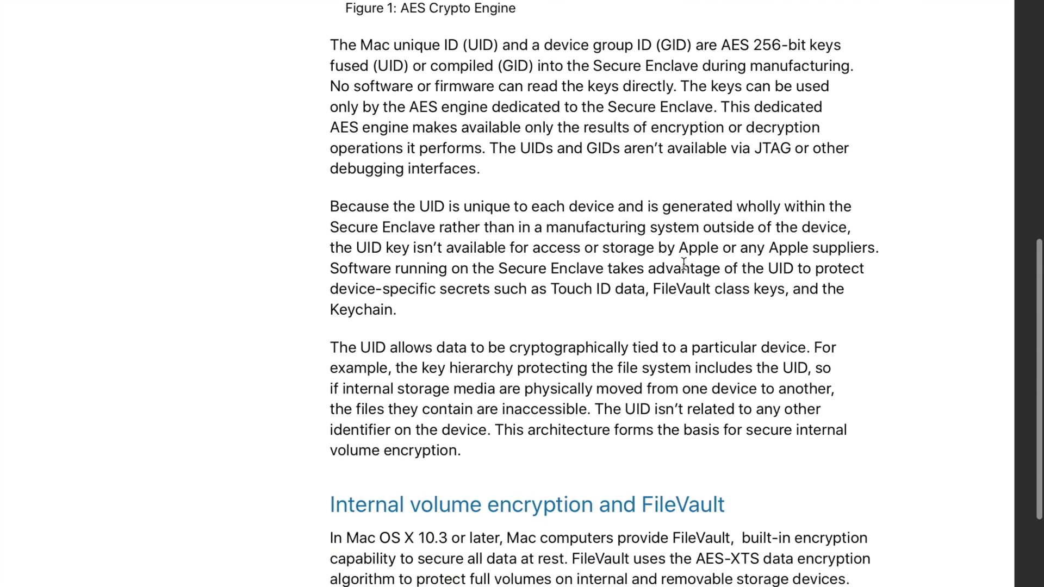
scroll(683, 263, down, 3)
scroll(684, 264, down, 2)
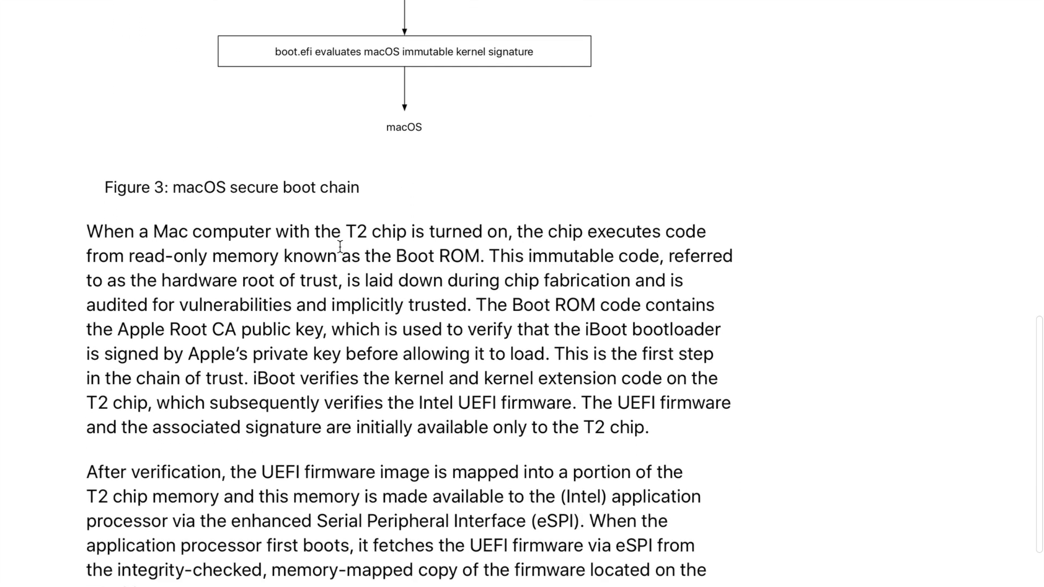
scroll(340, 247, down, 2)
scroll(340, 246, down, 3)
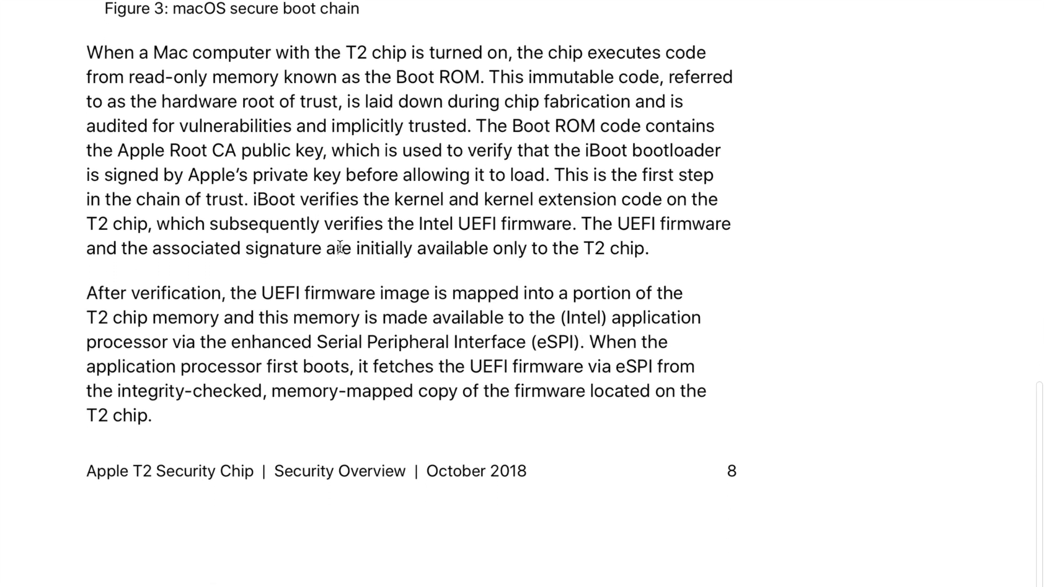
ctrl+scroll(340, 246, down, 2)
ctrl+scroll(340, 249, down, 4)
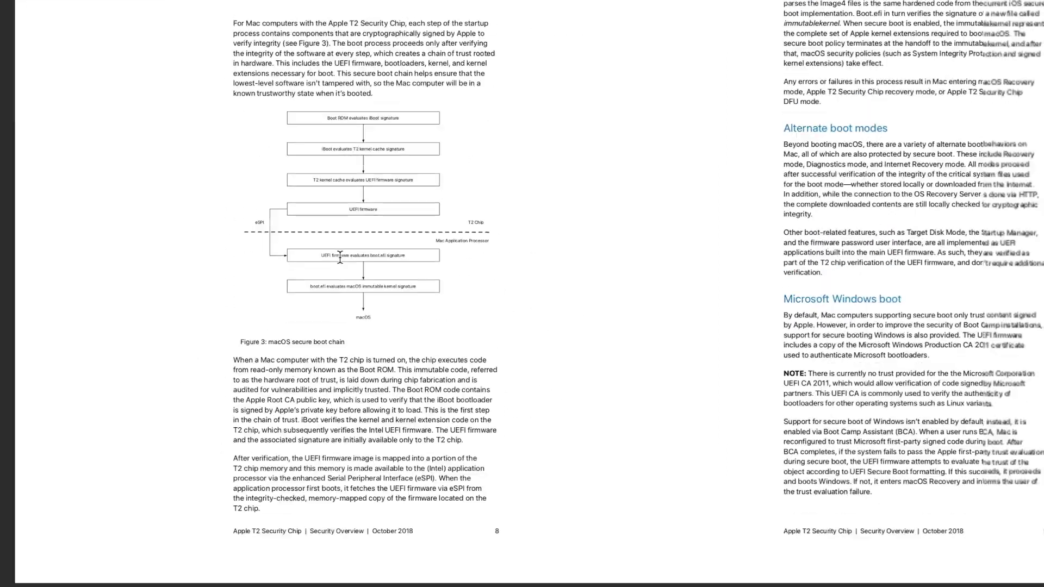
ctrl+scroll(340, 258, down, 2)
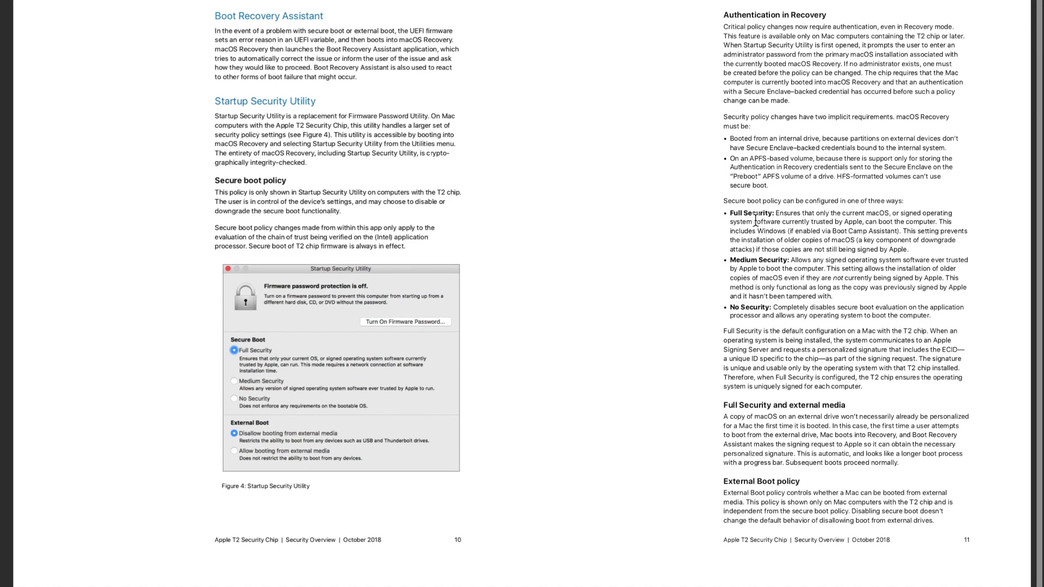
Step: Advance the PDF to the final spread, pages 14–15, showing the Conclusion and Glossary
key(Right)
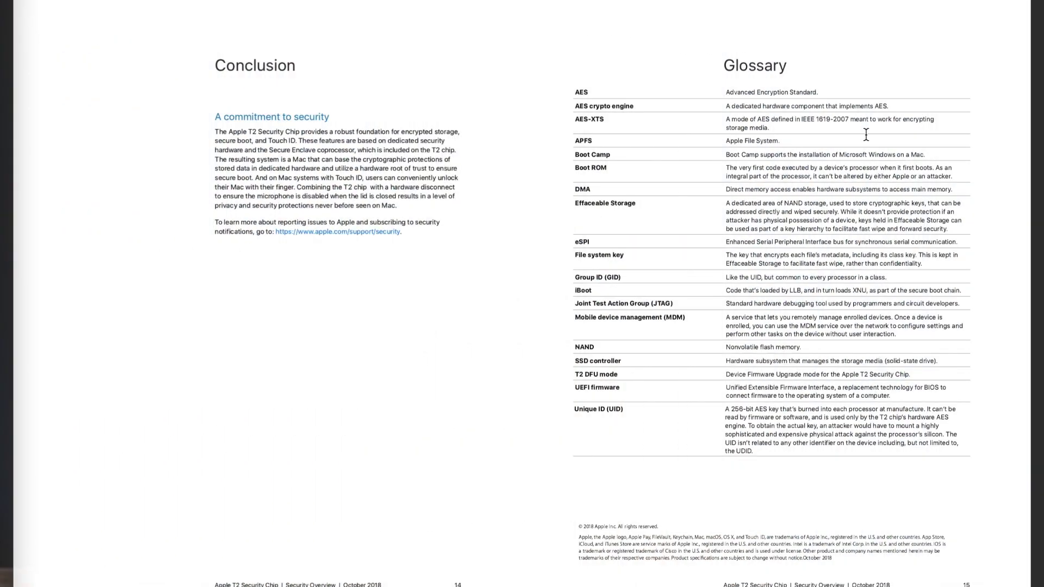
scroll(865, 134, right, 2)
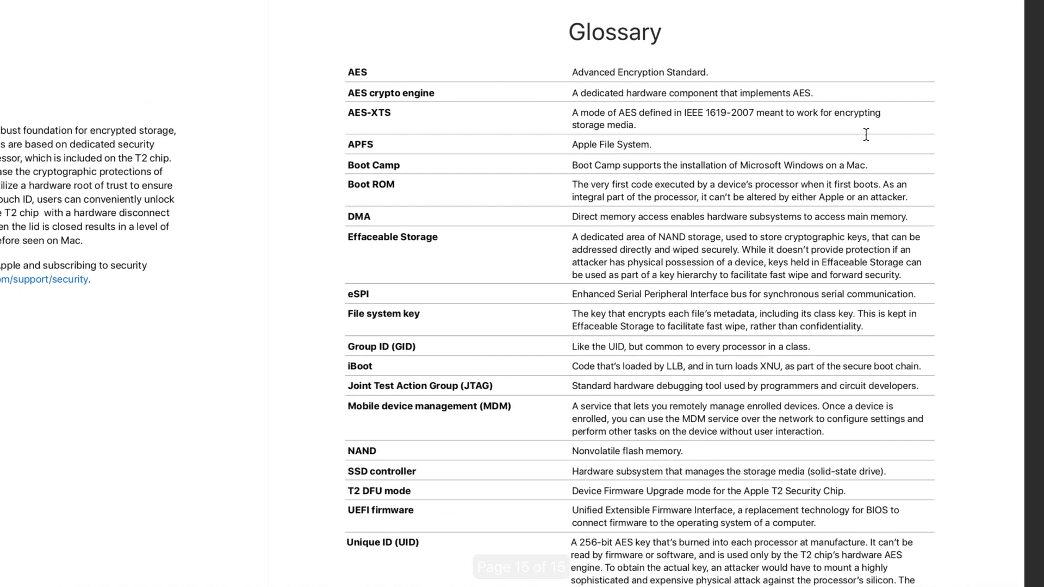
scroll(865, 134, down, 2)
scroll(865, 134, down, 2)
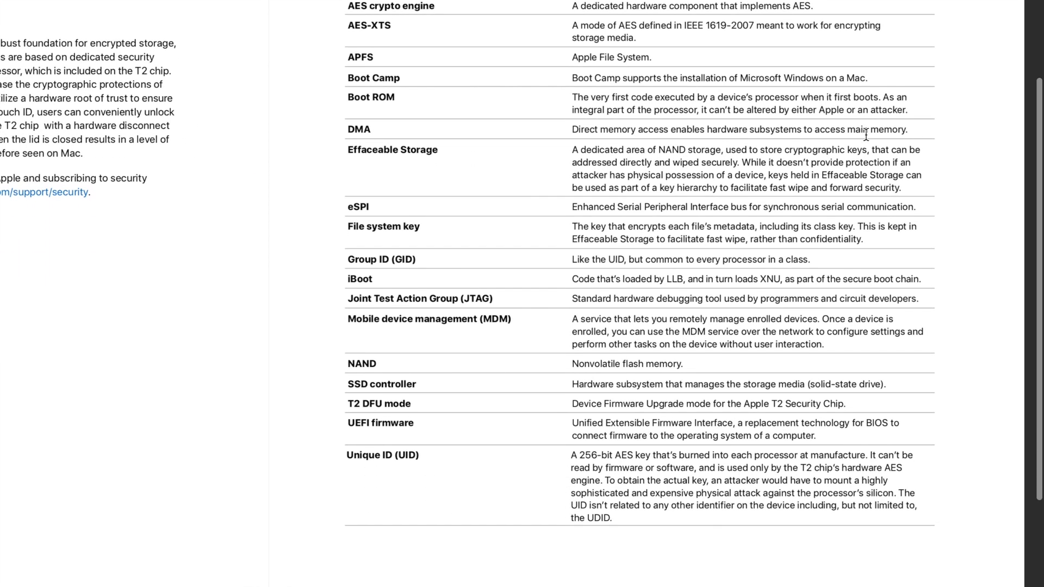
scroll(866, 135, down, 3)
scroll(866, 135, down, 3)
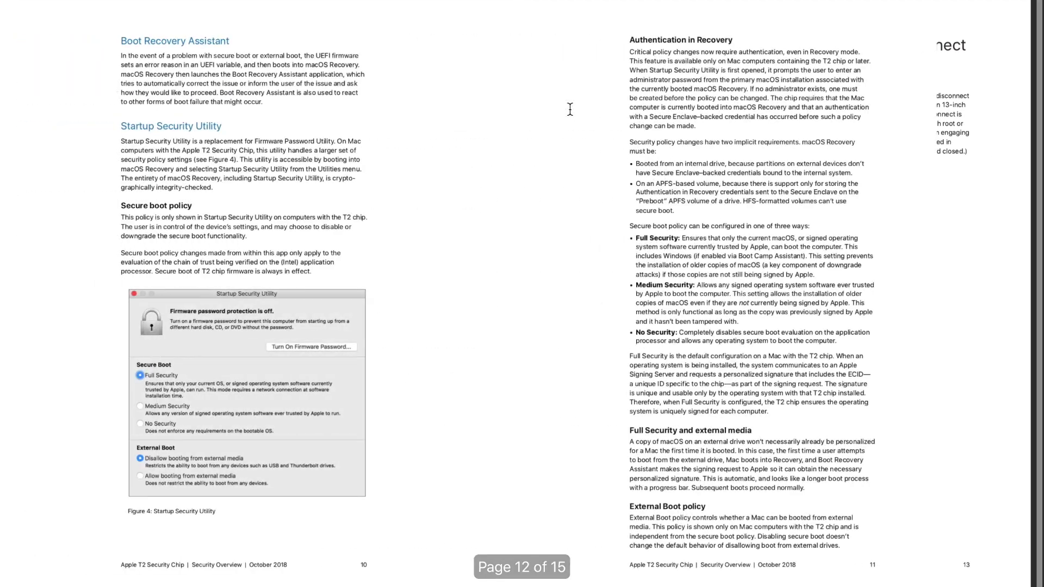
scroll(570, 109, left, 5)
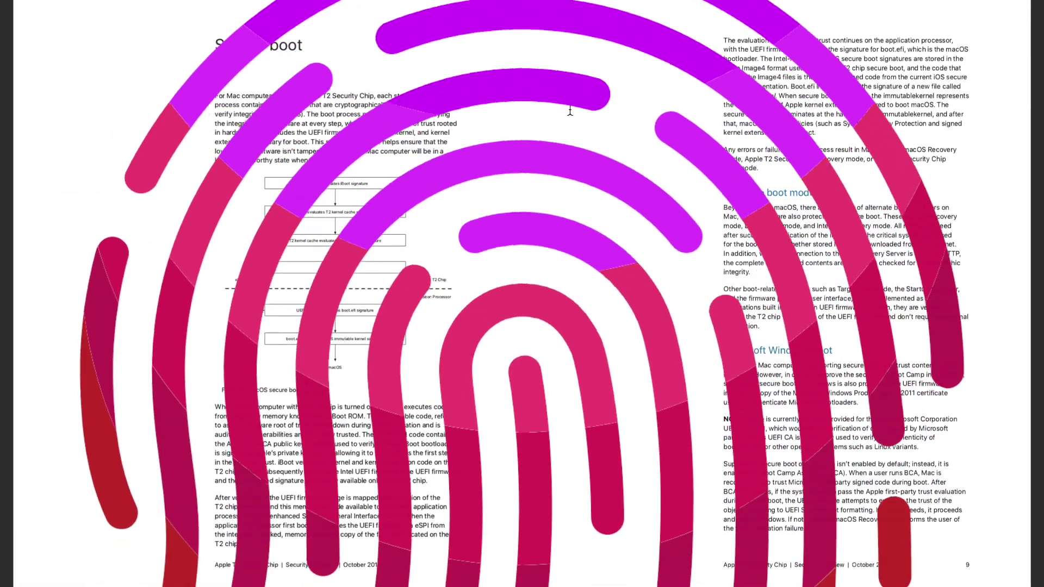
scroll(570, 110, left, 5)
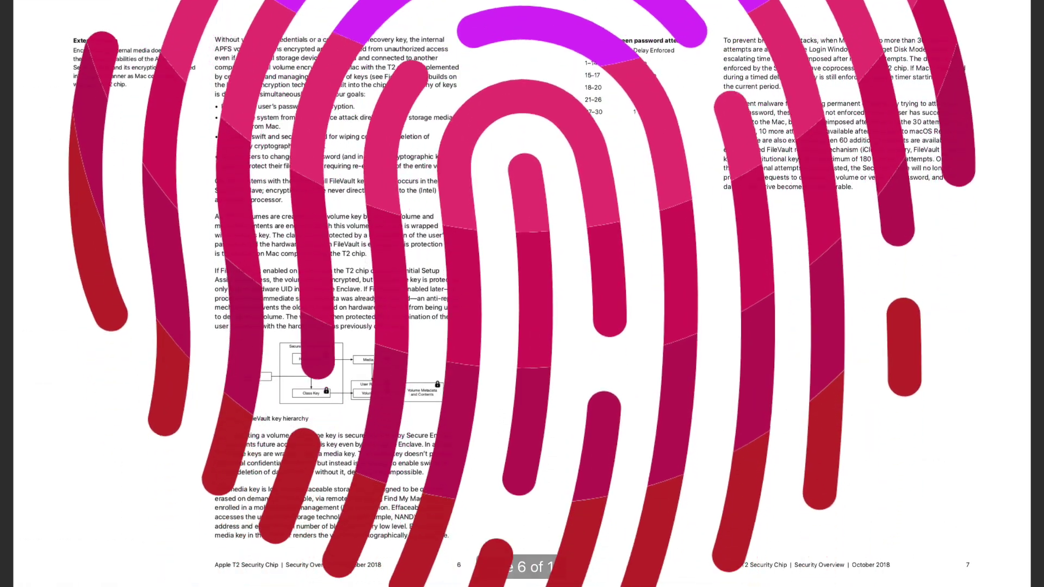
scroll(570, 110, left, 5)
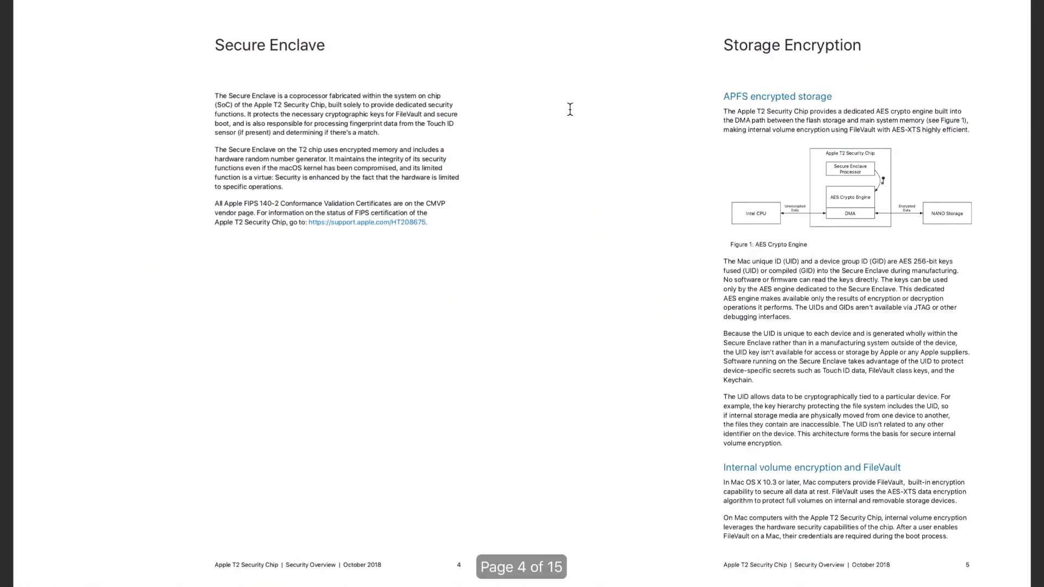
scroll(570, 109, left, 5)
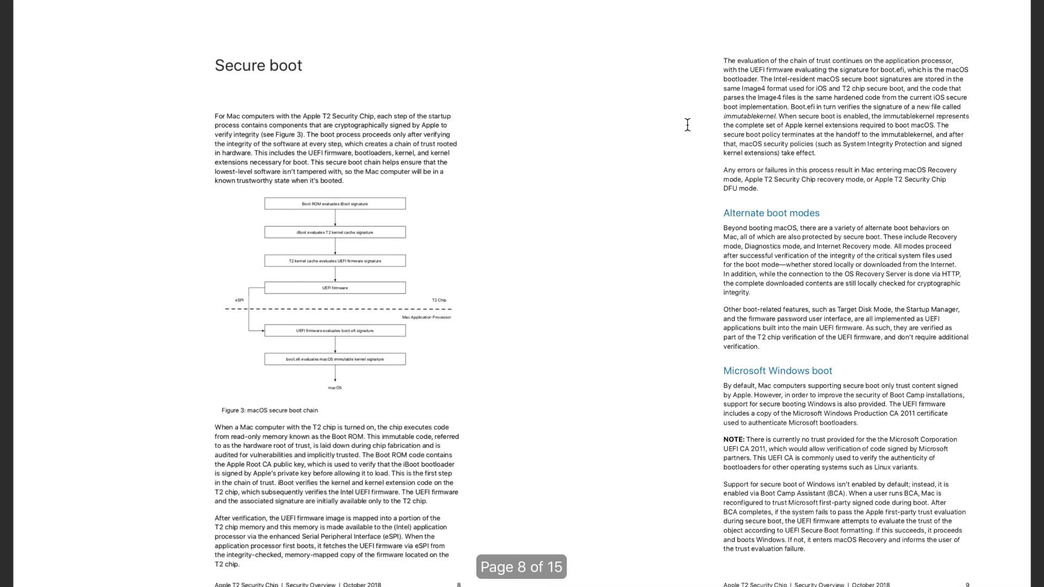
scroll(340, 246, up, 3)
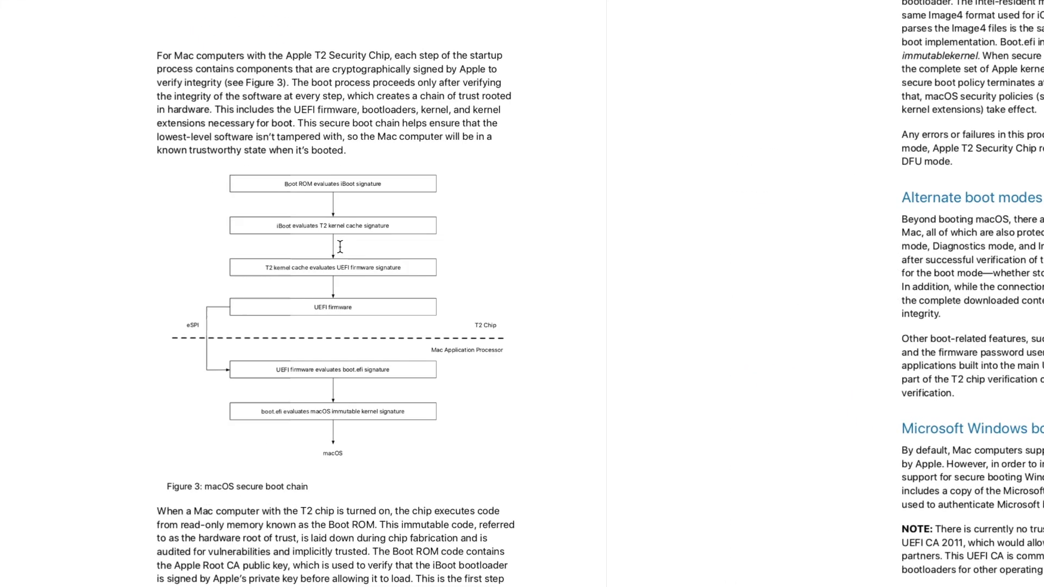
scroll(340, 246, up, 3)
scroll(340, 246, up, 1)
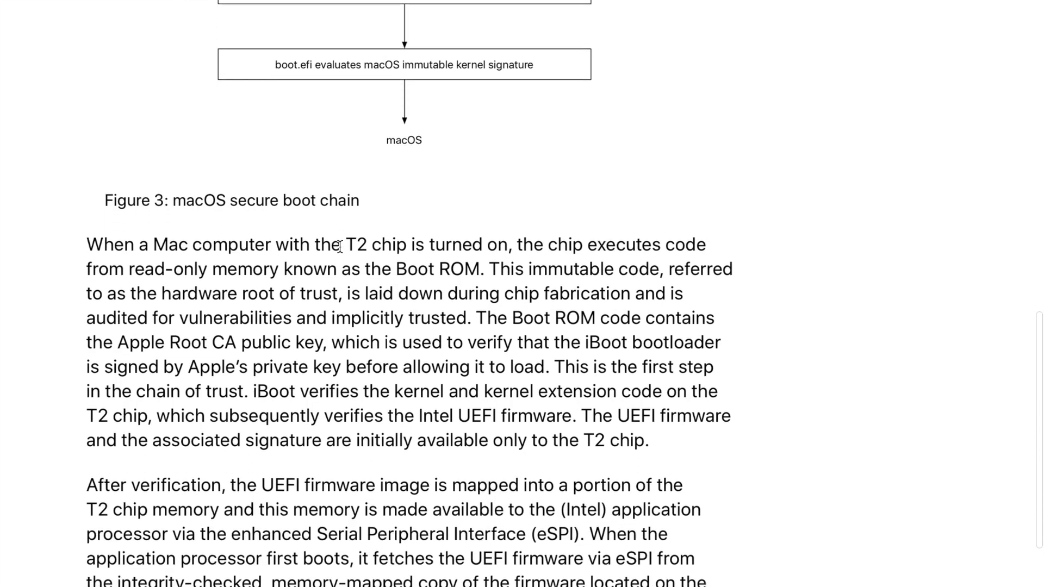
scroll(340, 246, down, 2)
scroll(340, 246, down, 2)
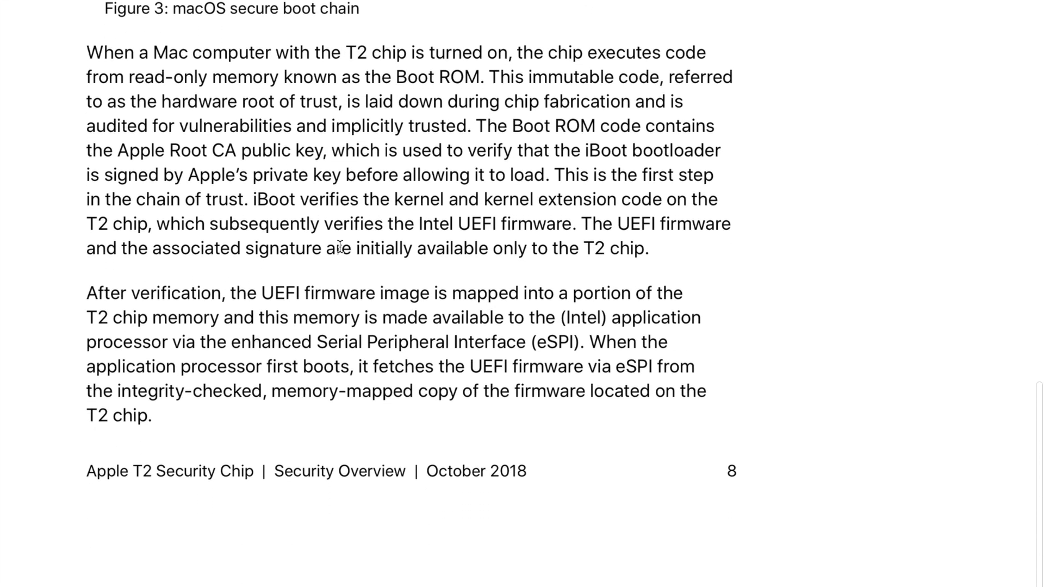
scroll(340, 247, down, 2)
scroll(339, 247, down, 2)
scroll(339, 253, down, 3)
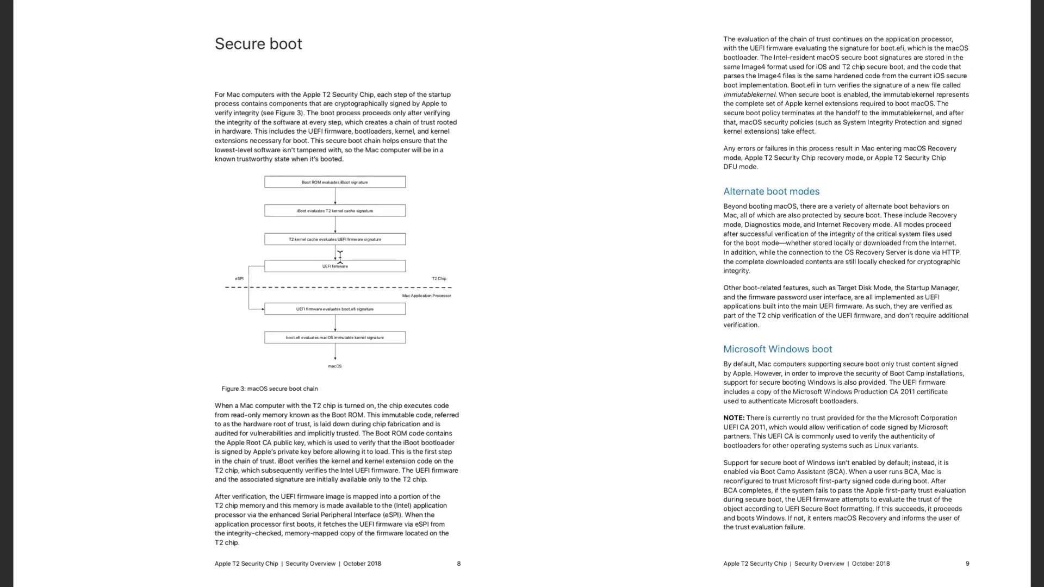
scroll(339, 257, down, 3)
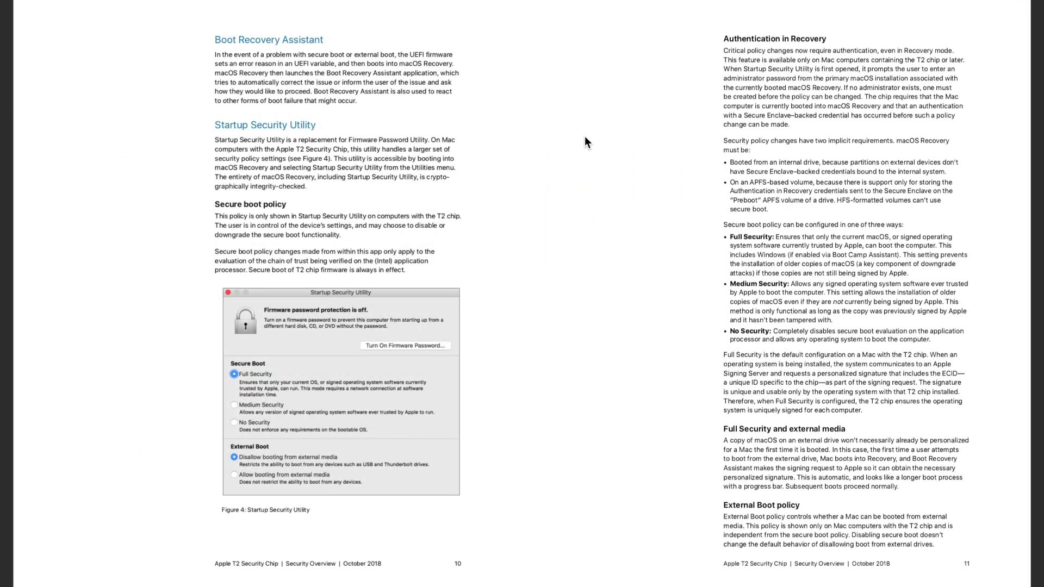
scroll(755, 218, down, 2)
scroll(728, 220, down, 2)
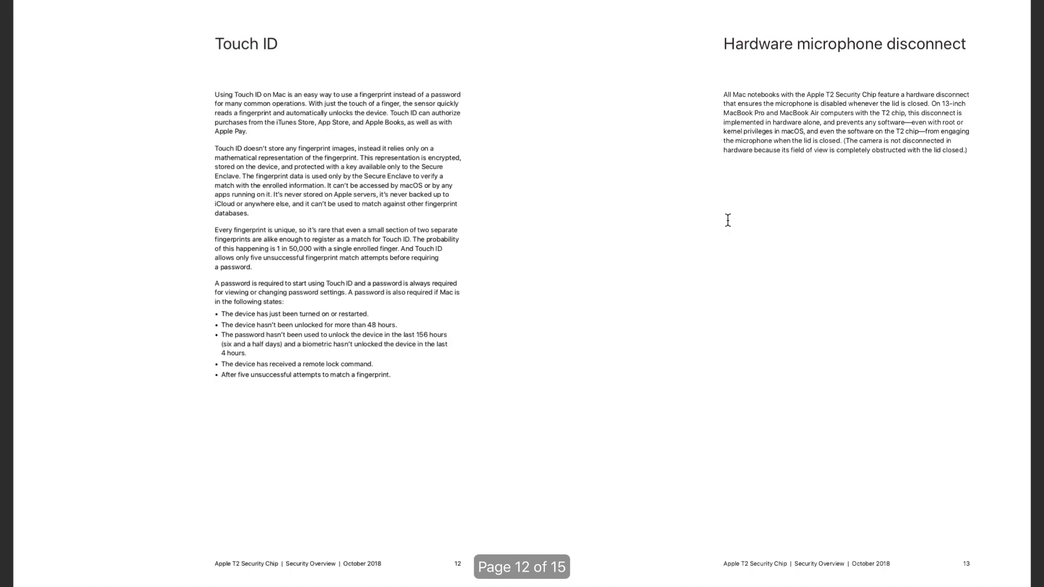
scroll(347, 169, up, 3)
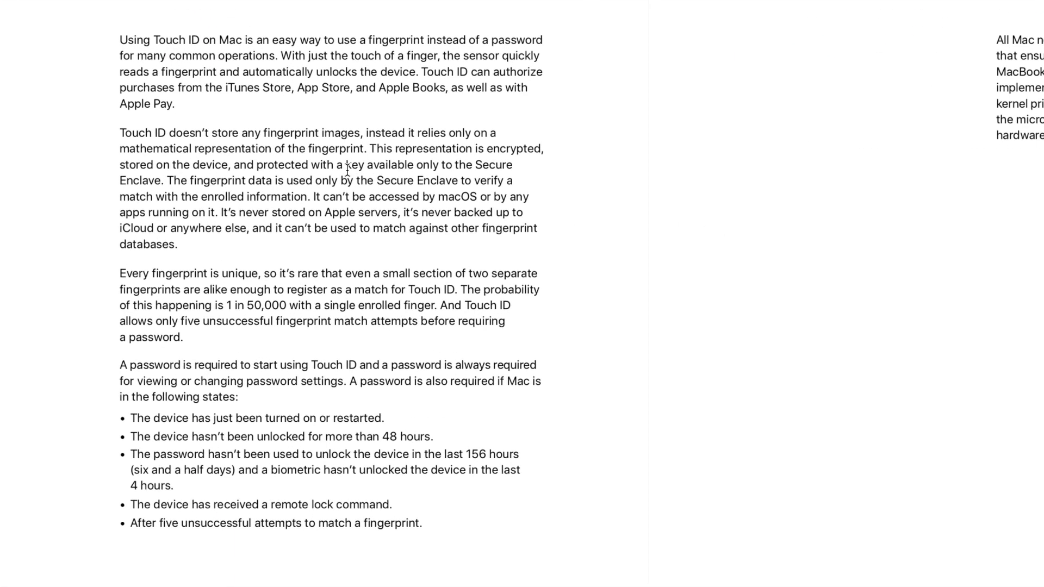
scroll(346, 169, up, 2)
scroll(346, 169, down, 1)
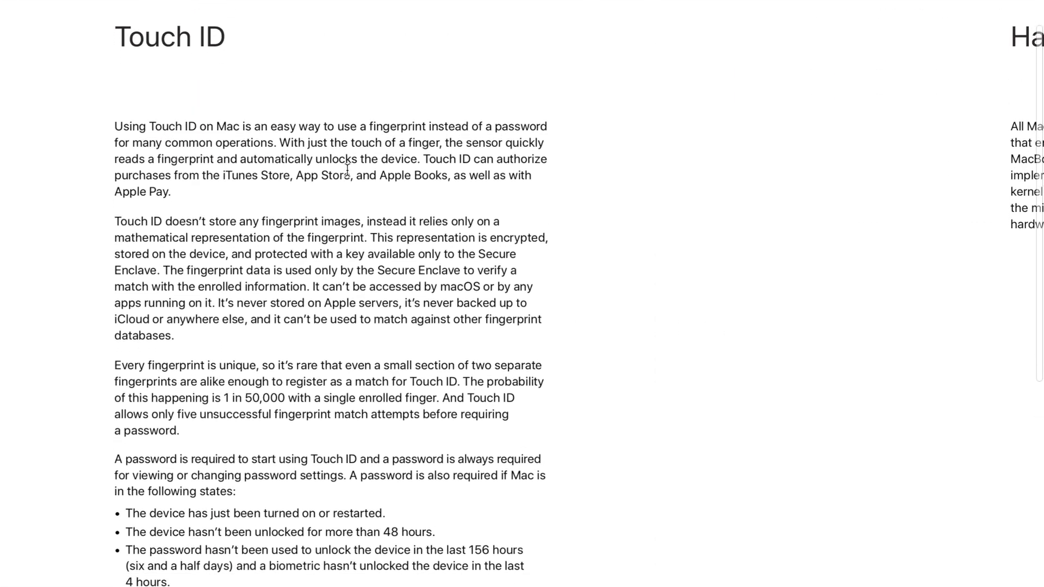
scroll(347, 169, down, 1)
scroll(347, 169, down, 1)
scroll(346, 168, down, 1)
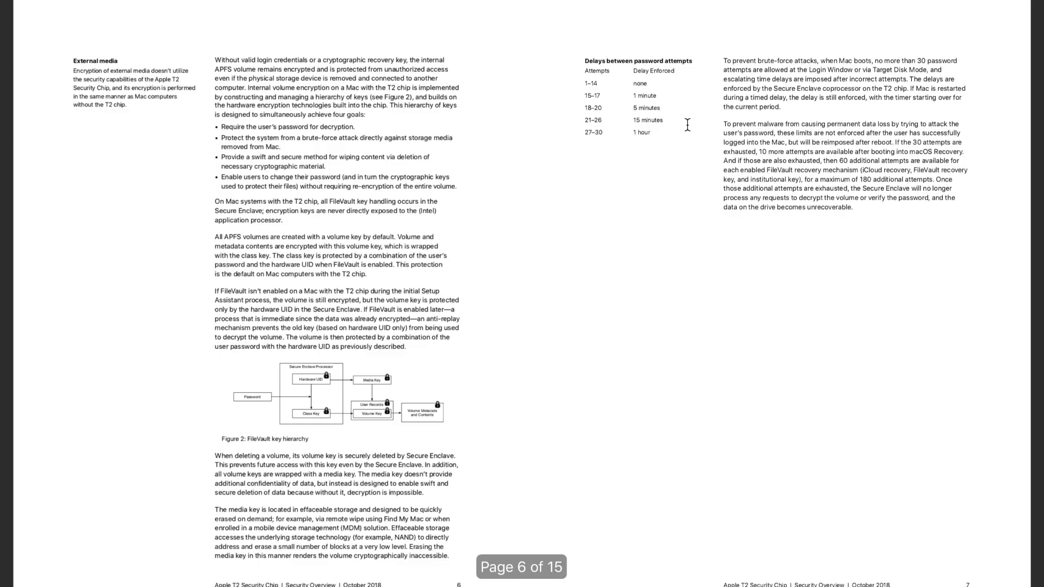
key(Right)
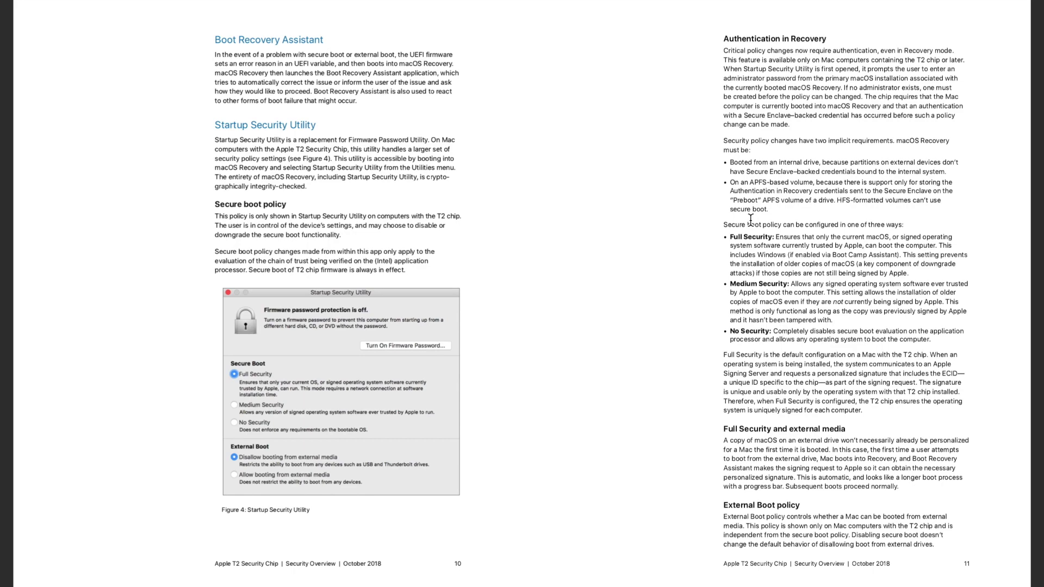
key(Right)
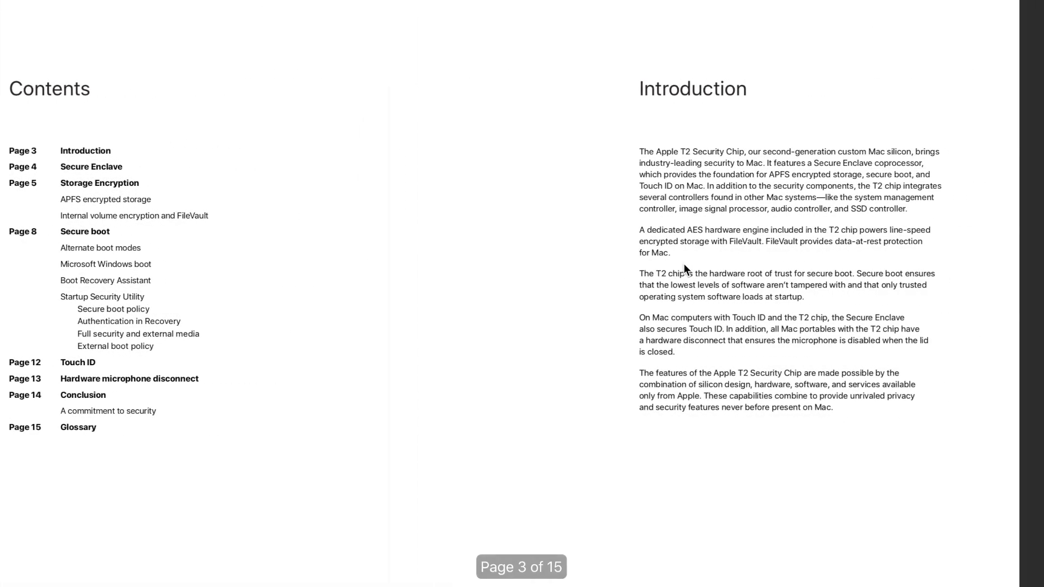
scroll(684, 264, right, 5)
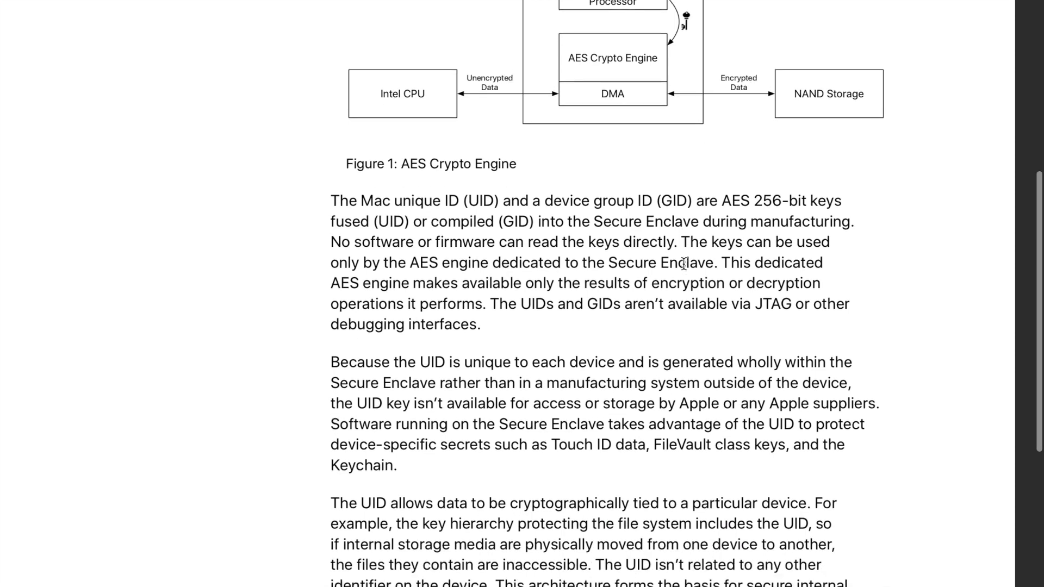
scroll(684, 263, down, 1)
scroll(684, 262, down, 1)
scroll(684, 263, down, 1)
scroll(684, 262, down, 2)
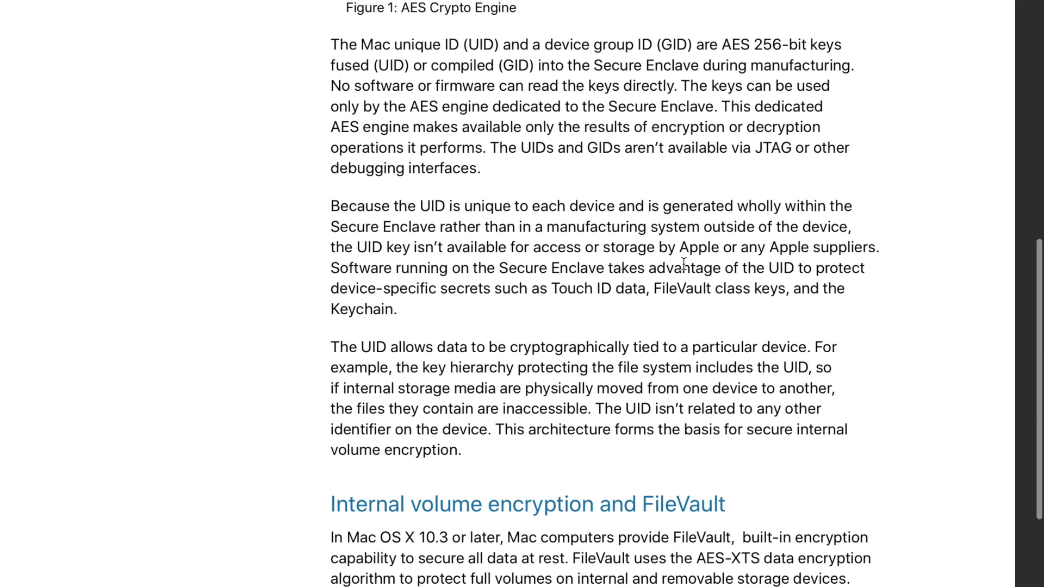
scroll(684, 263, down, 1)
scroll(684, 263, down, 2)
scroll(683, 263, down, 1)
scroll(684, 265, down, 1)
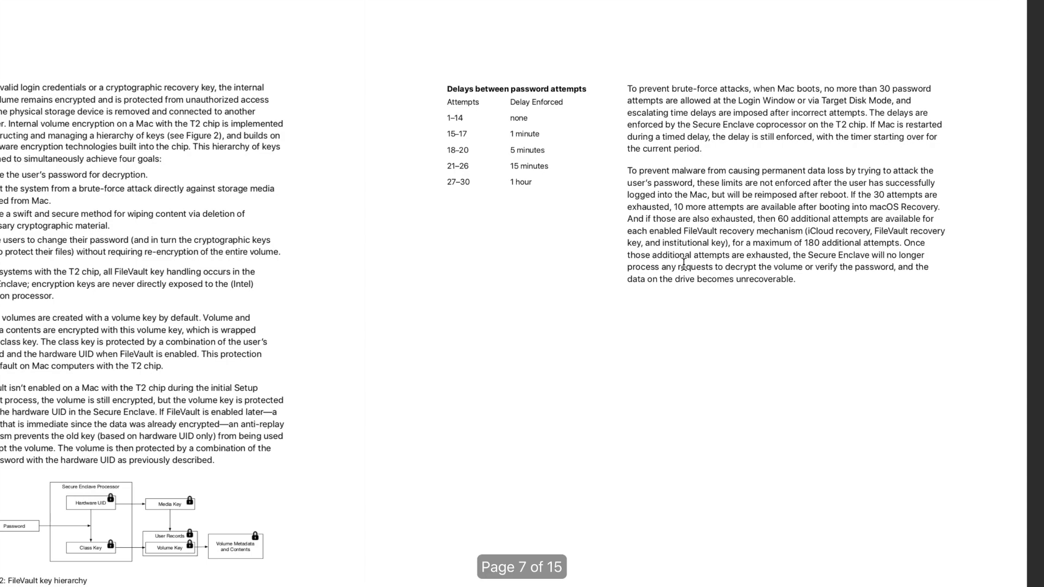
scroll(217, 308, down, 3)
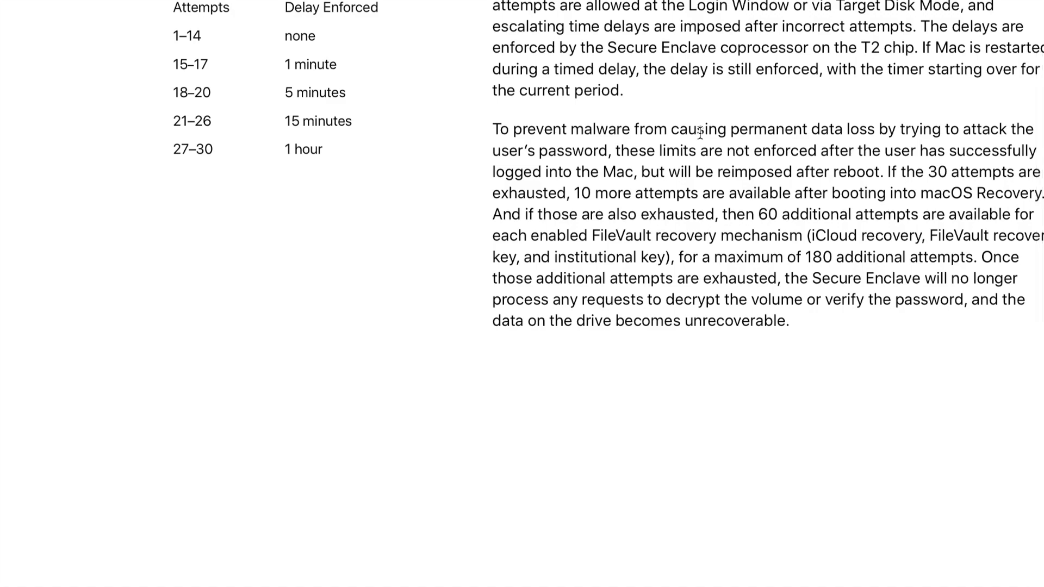
scroll(687, 124, left, 1)
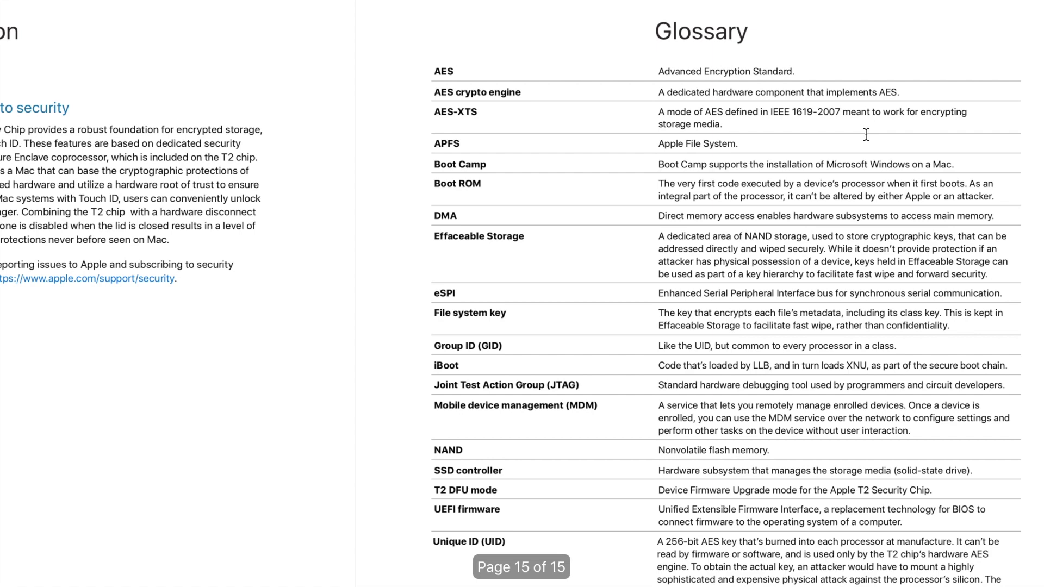
scroll(866, 134, right, 2)
scroll(866, 133, down, 1)
scroll(866, 135, down, 2)
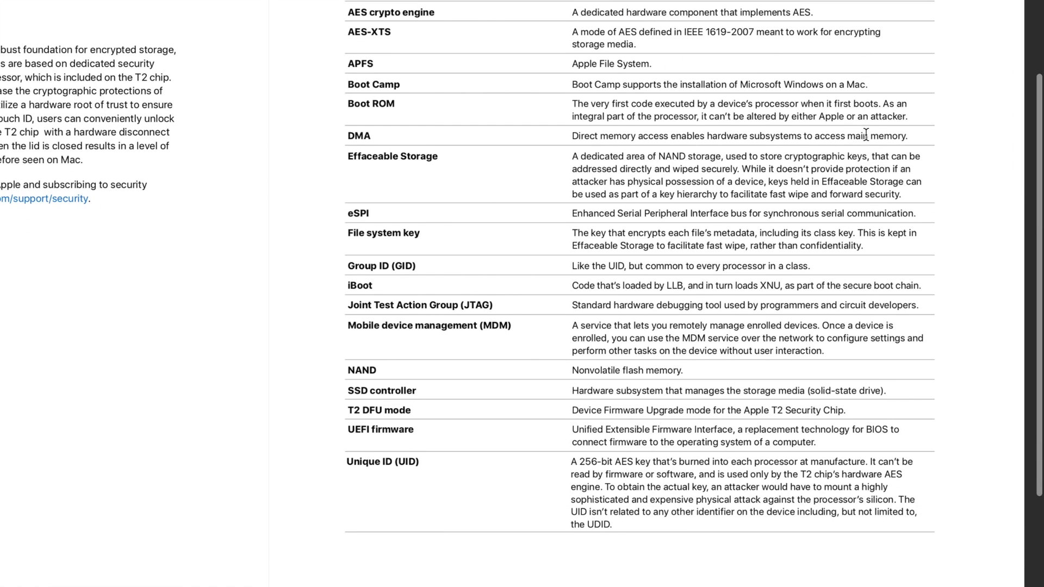
scroll(866, 135, down, 1)
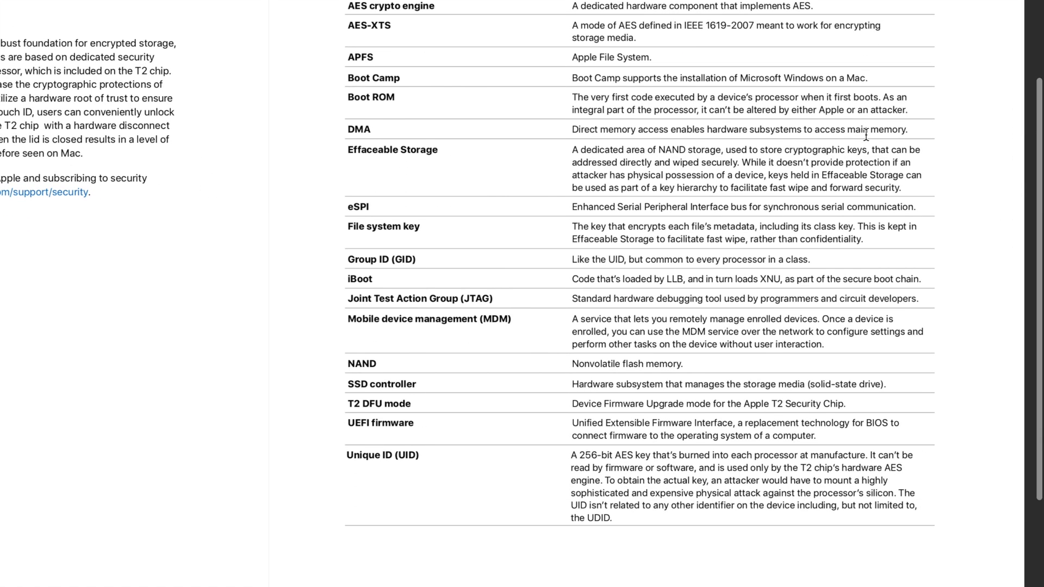
scroll(867, 135, left, 3)
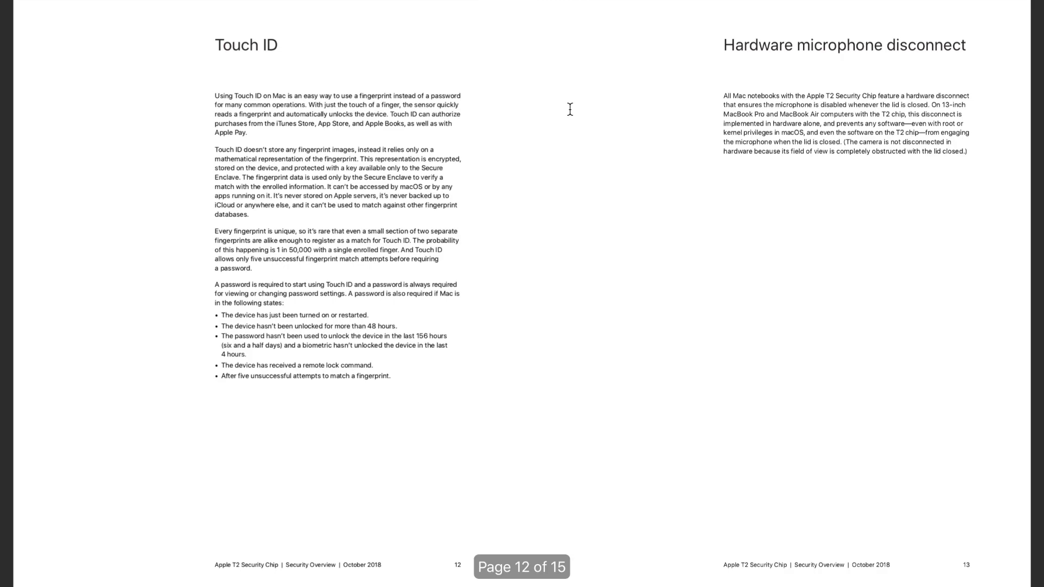
scroll(569, 108, up, 3)
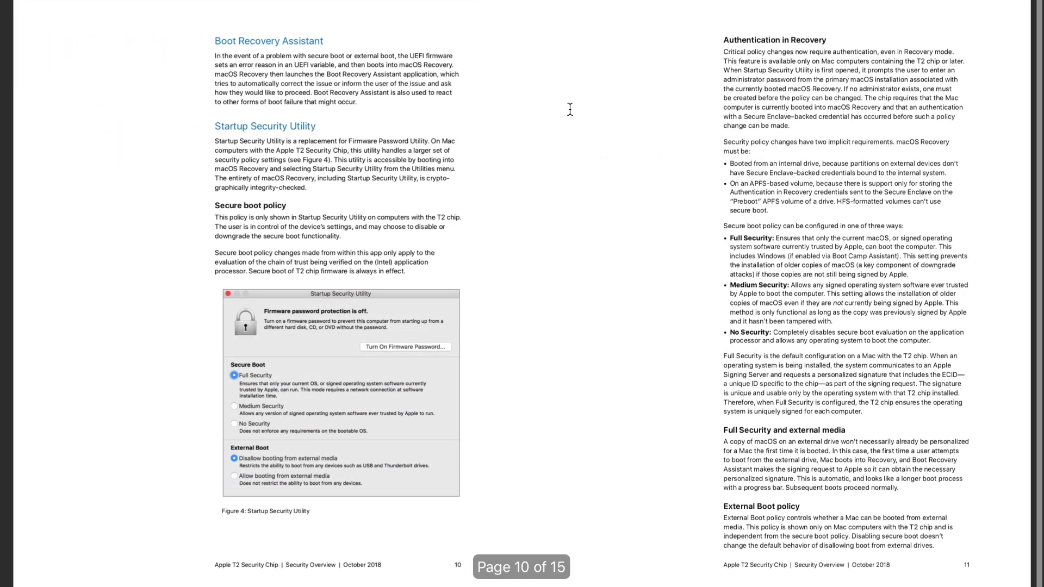
scroll(570, 109, up, 3)
scroll(569, 108, up, 3)
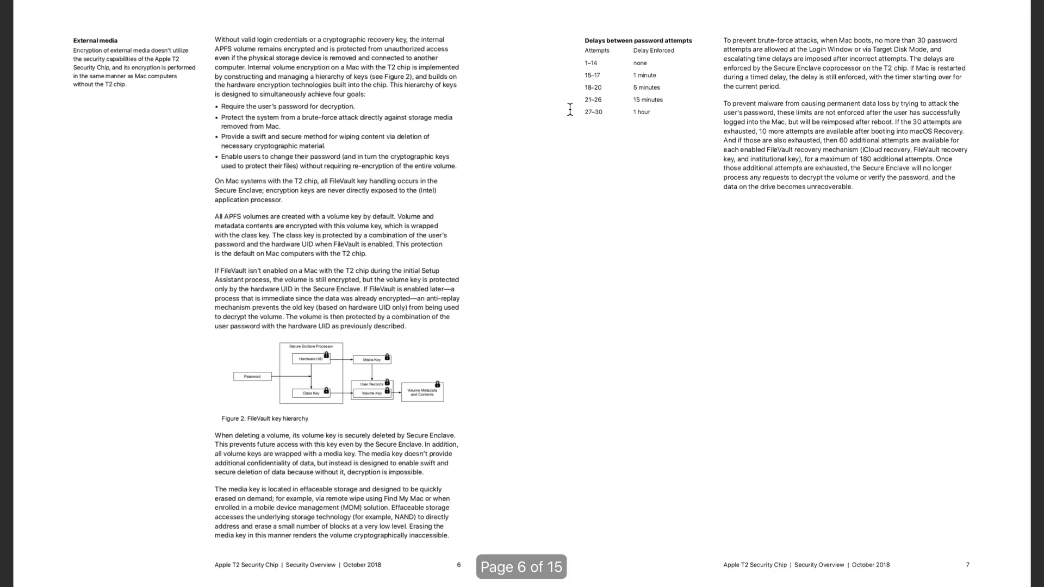
scroll(569, 109, up, 3)
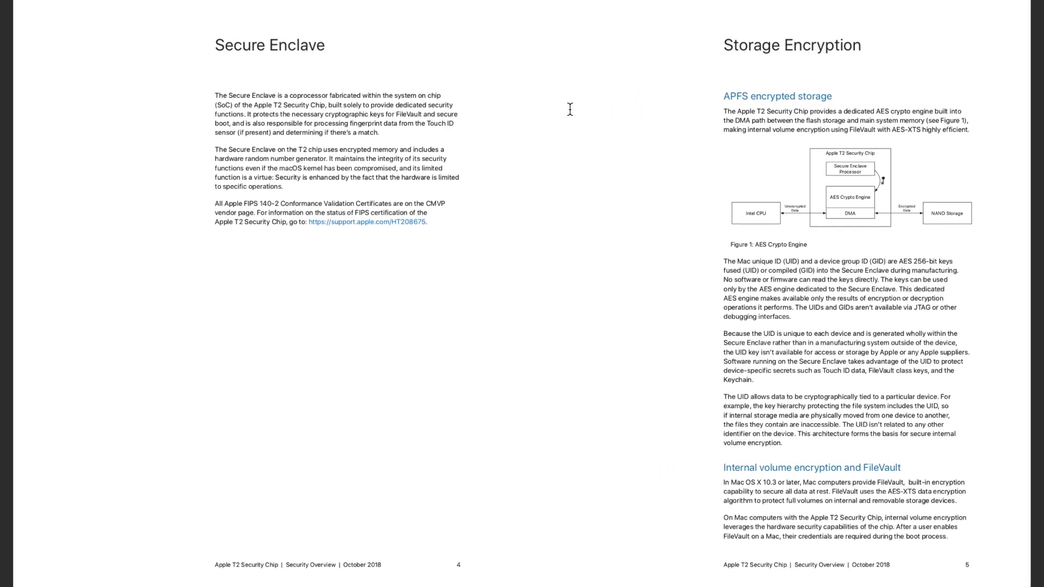
scroll(570, 108, up, 3)
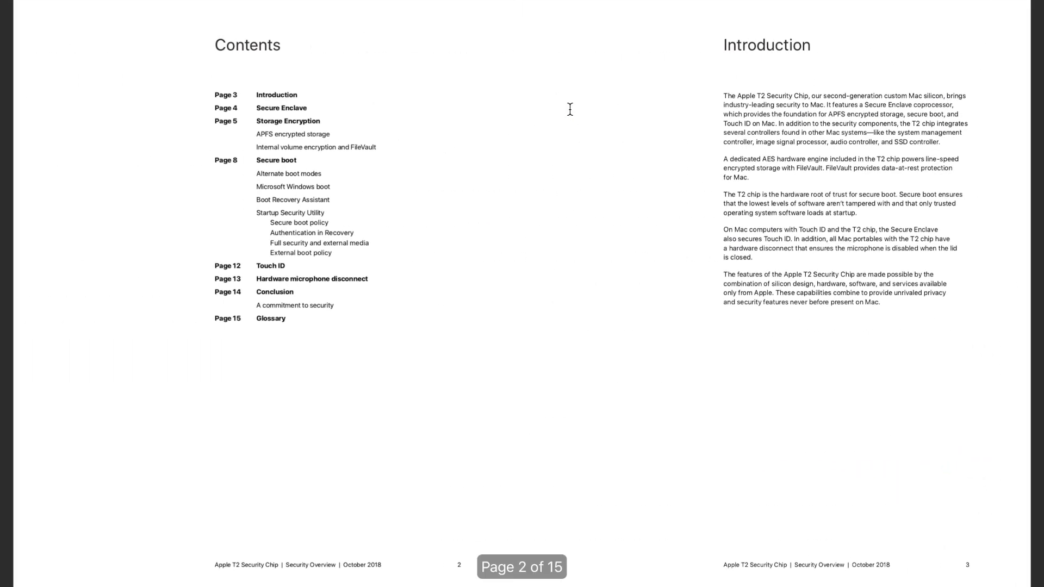
scroll(569, 109, up, 3)
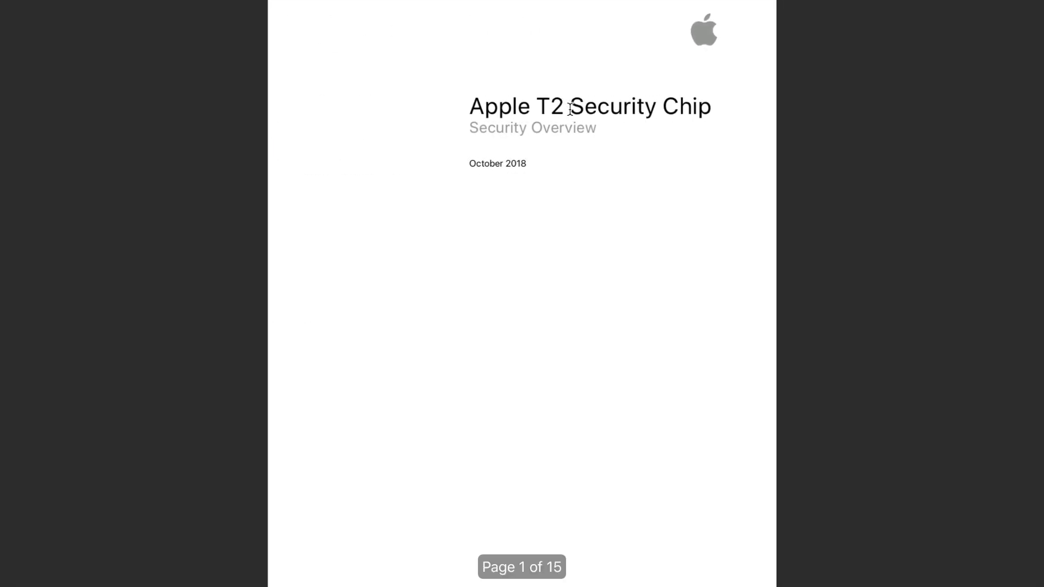